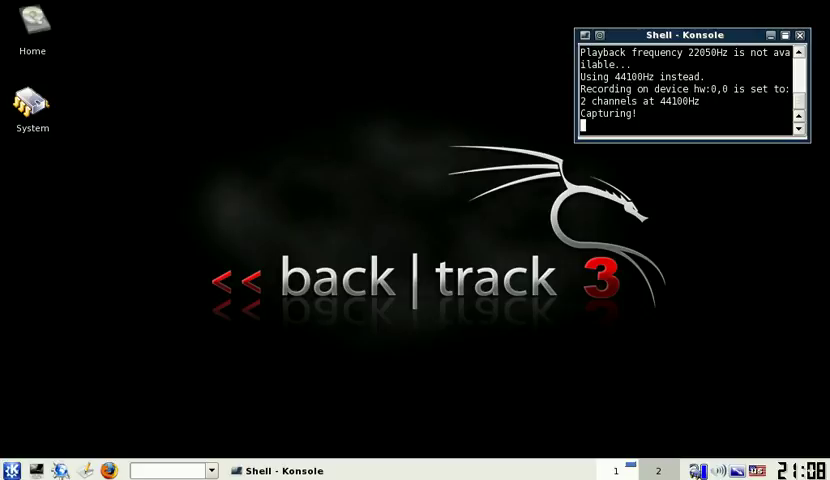
Minimize the existing Shell - Konsole and bring up the Run Command launcher.
click(770, 35)
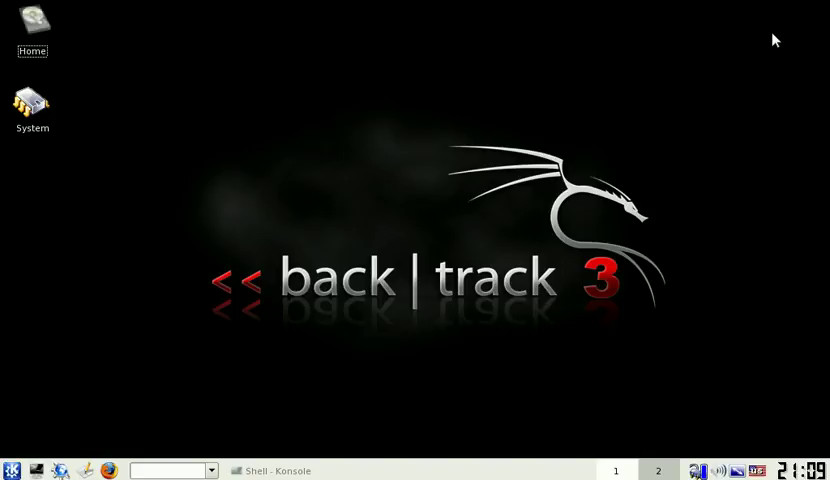
key(alt+F2)
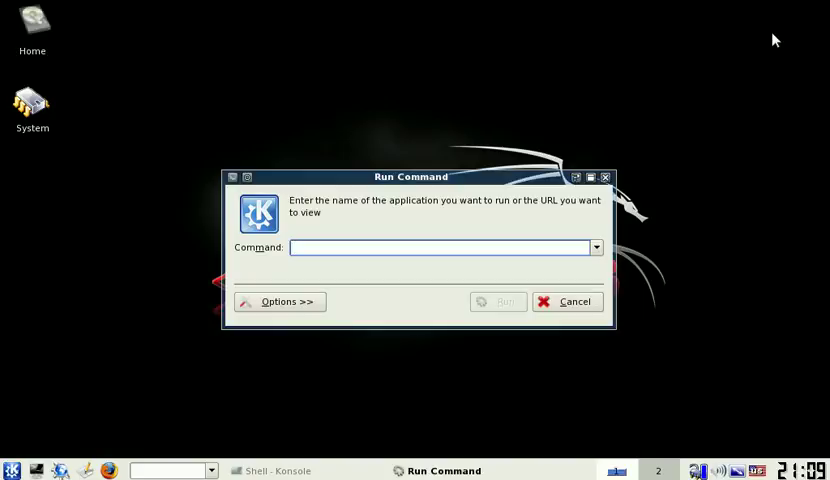
text(k)
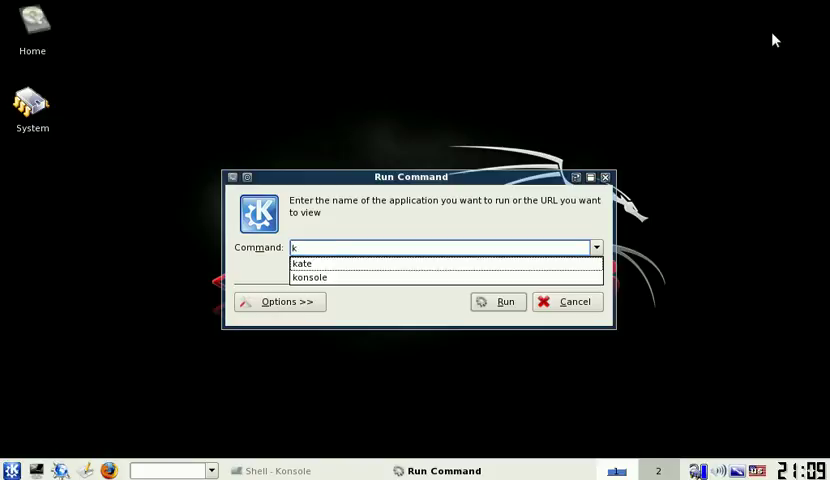
text(onsole)
Launch Konsole and run nmap -sS -O -P0 -vv against 192.168.1.2.
key(Return)
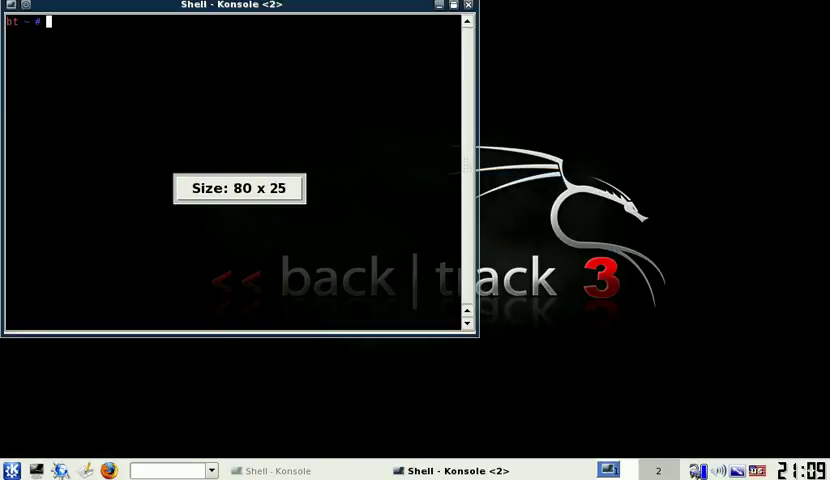
text(nma)
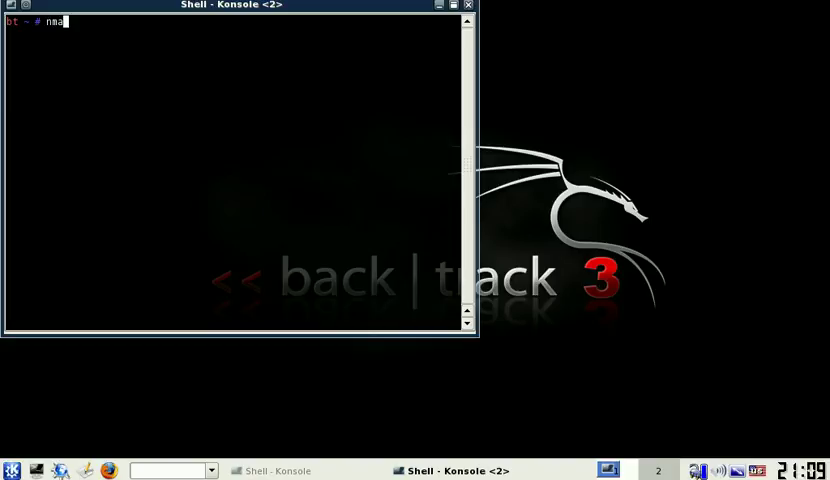
text(p)
text( -sS )
text(-O -P)
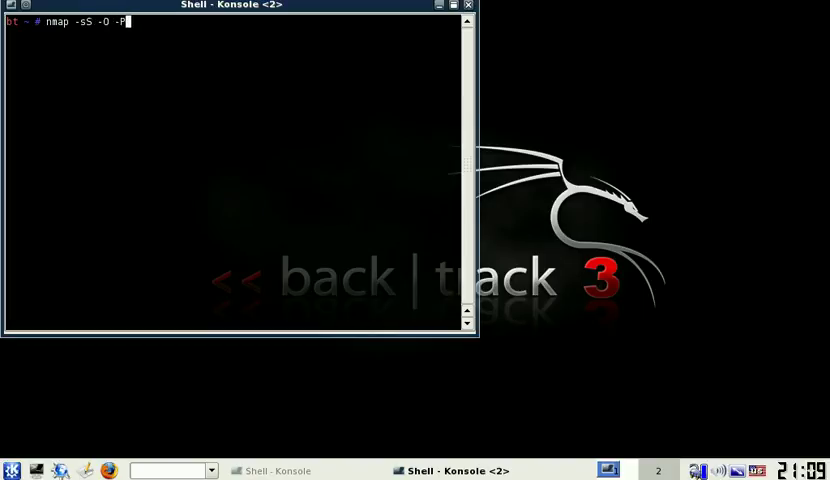
text(0 -v)
text(v 19)
text(2.168.)
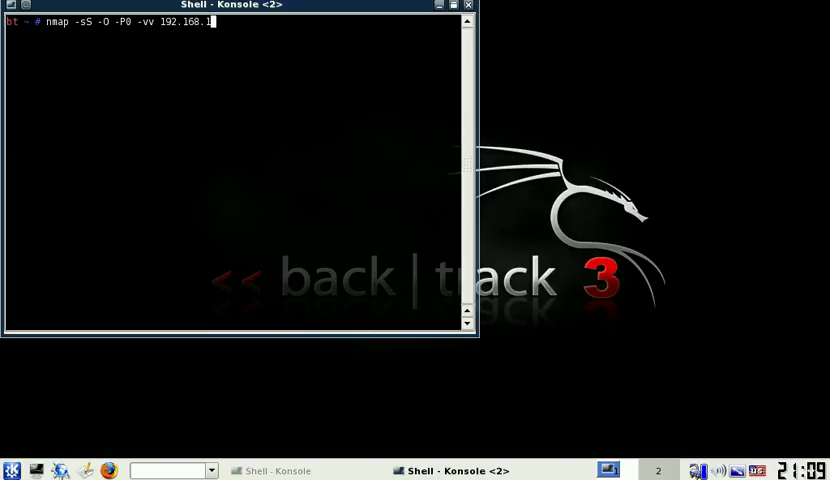
text(1.2)
key(Return)
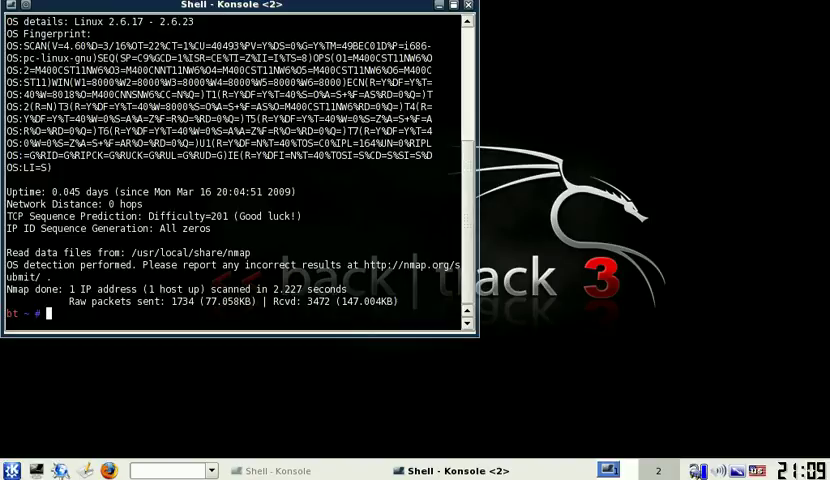
scroll(235, 170, up, 1)
scroll(235, 170, up, 4)
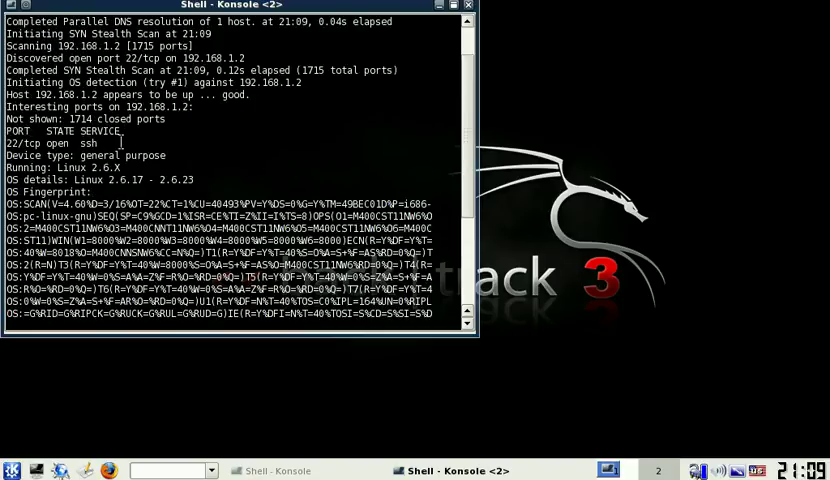
Highlight the 22/tcp open ssh line in the nmap results and return to a fresh prompt.
triple_click(121, 142)
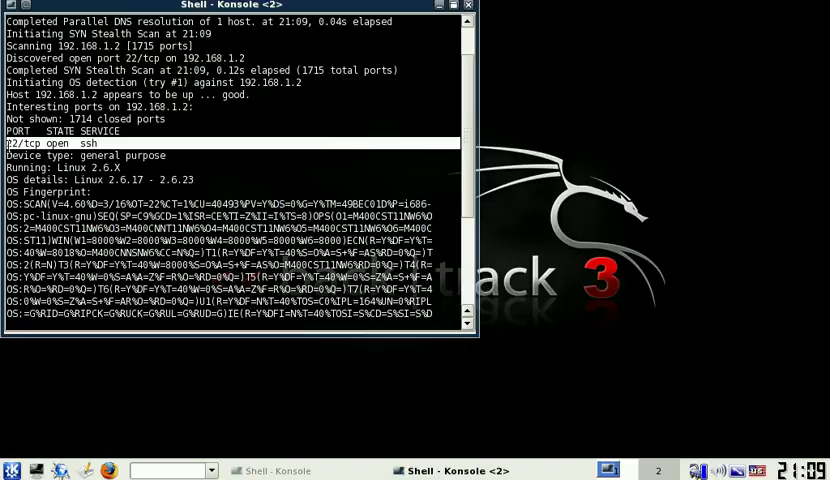
key(Return)
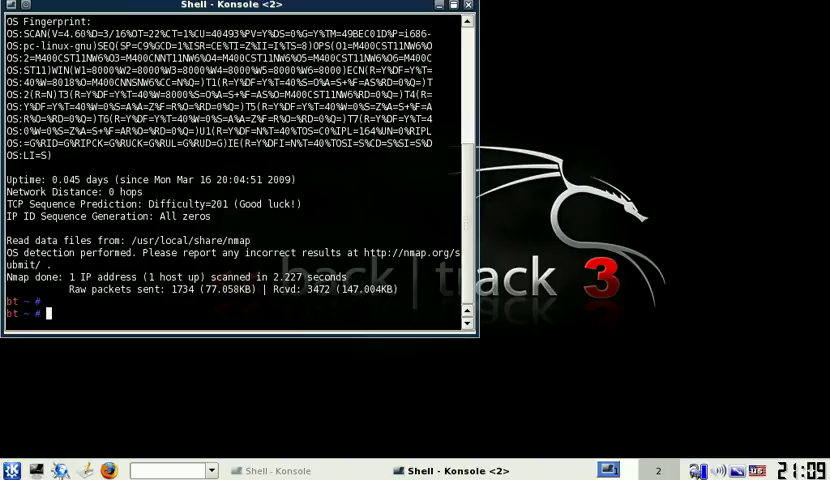
Launch HydraGTK by entering xhydra in the panel run box.
click(196, 470)
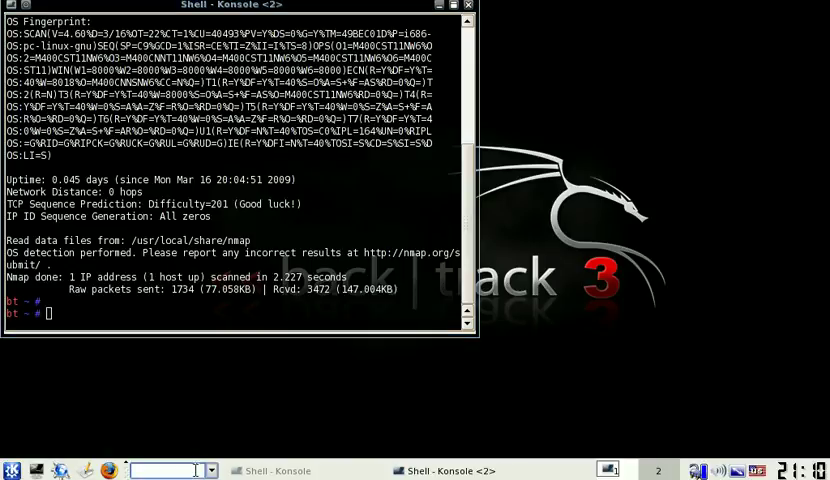
text(xhydra)
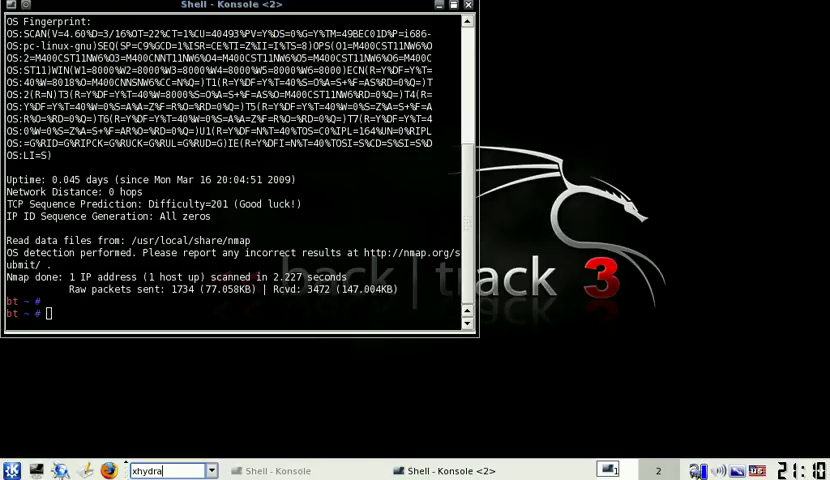
key(Return)
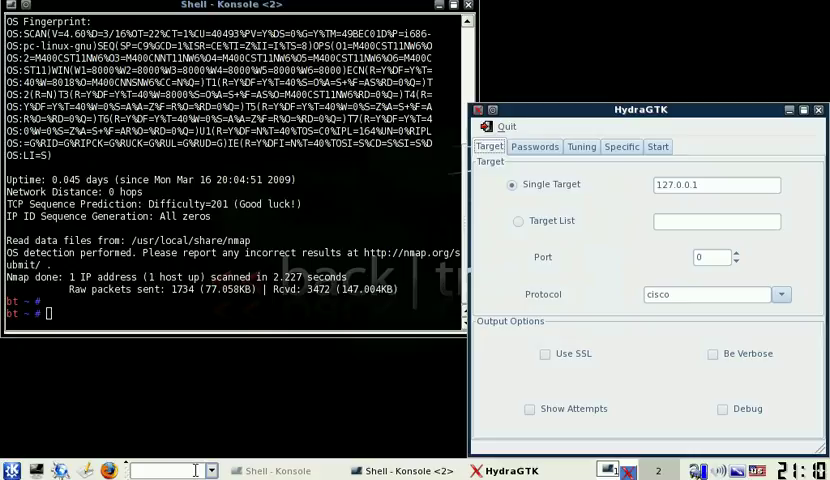
Set the target to 192.168.1.2 with protocol ssh2, then move to the Passwords settings.
triple_click(704, 188)
key(BackSpace)
text(192)
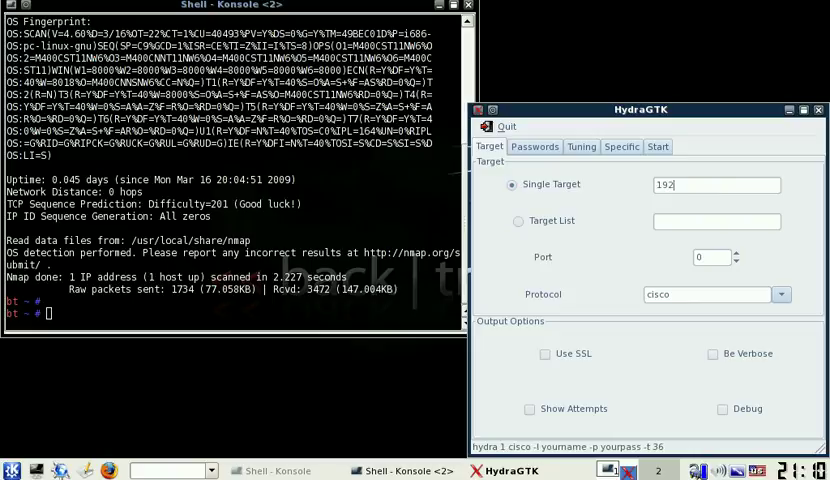
text(.16)
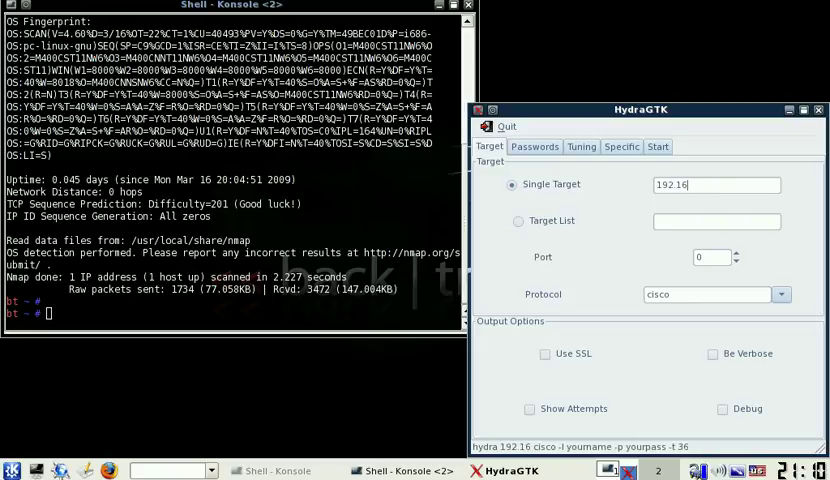
key(BackSpace)
text(6)
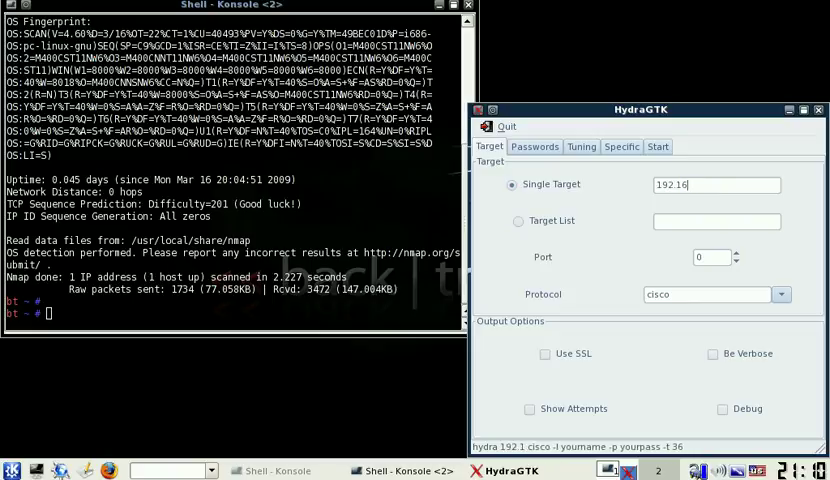
text(8.1.2)
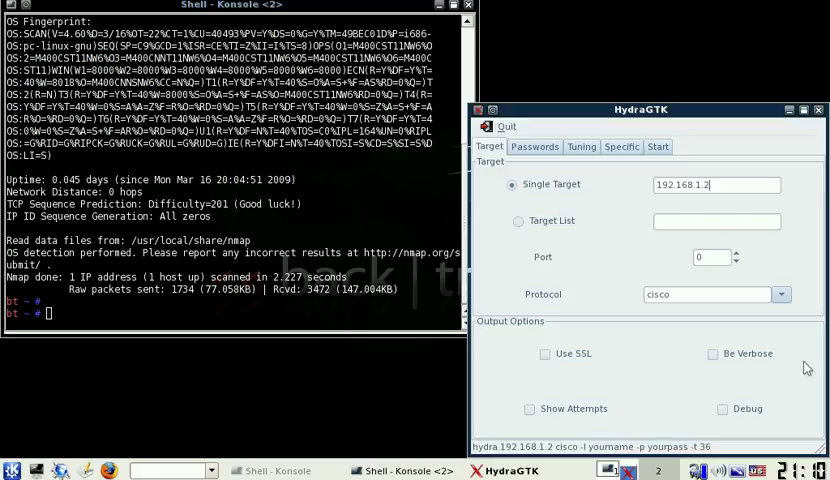
click(784, 300)
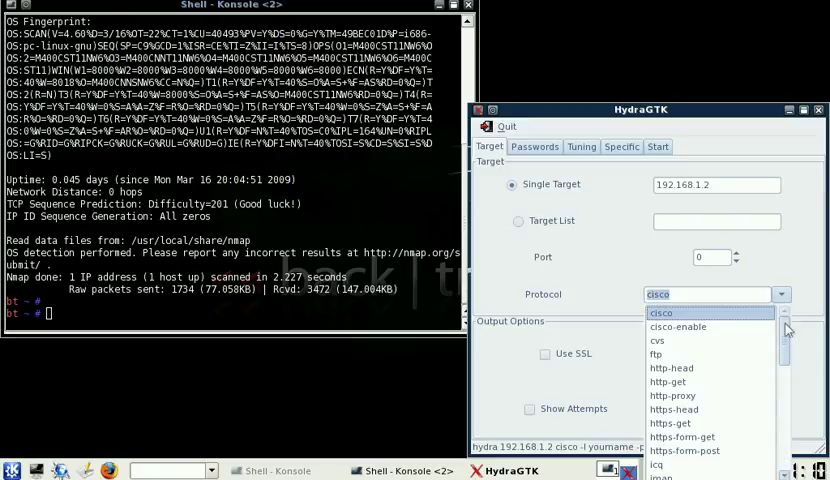
drag(786, 343, 768, 440)
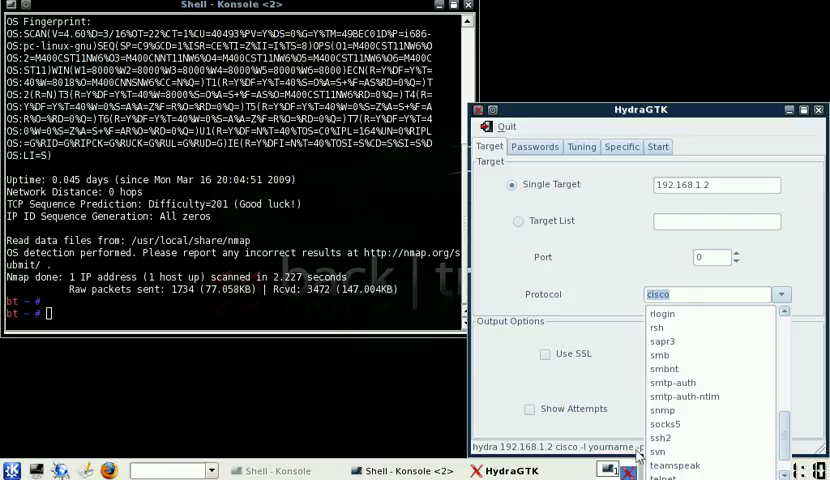
click(658, 437)
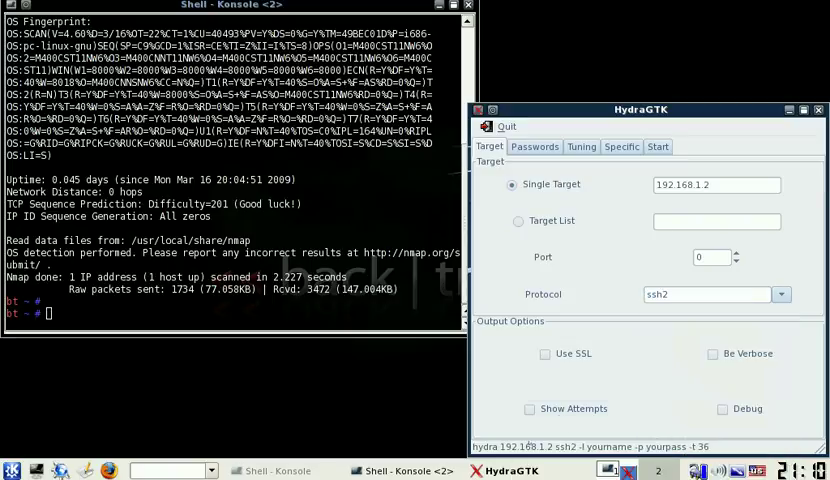
click(547, 153)
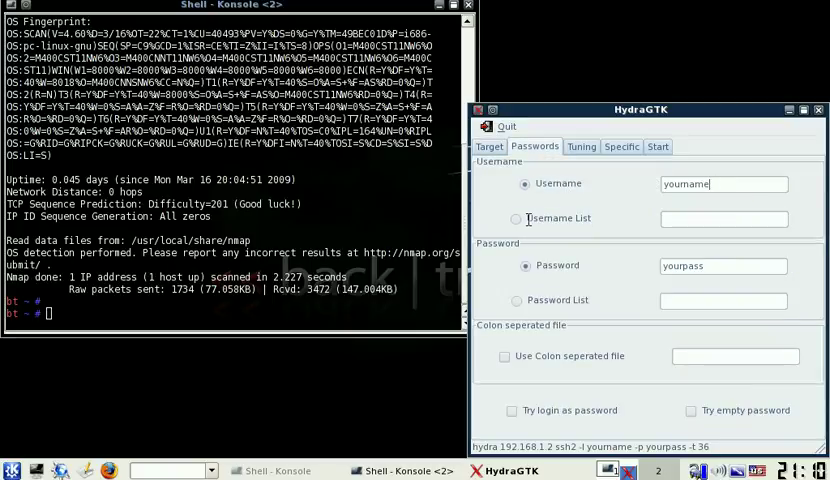
Set the username to root and choose Password List mode, bringing up its file picker.
key(ctrl+a)
key(BackSpace)
text(roo)
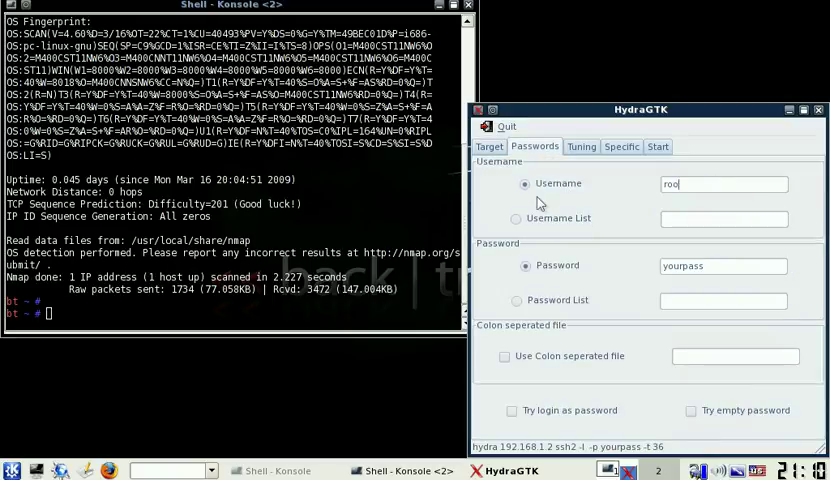
text(t)
click(571, 306)
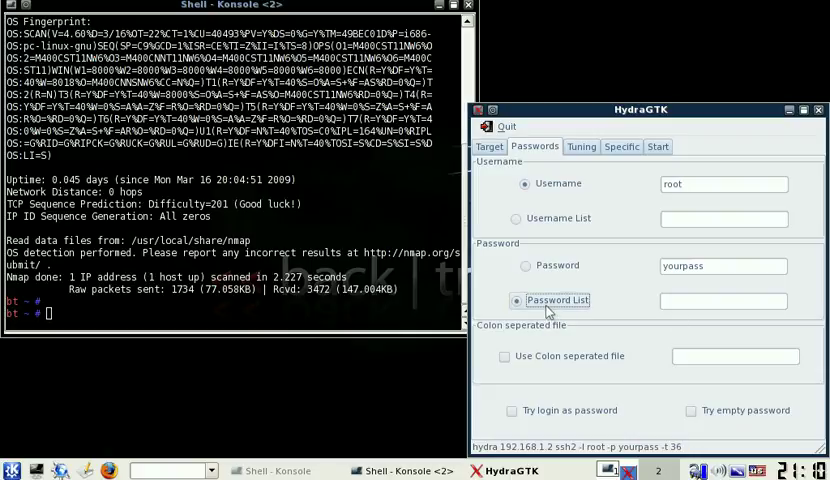
click(671, 307)
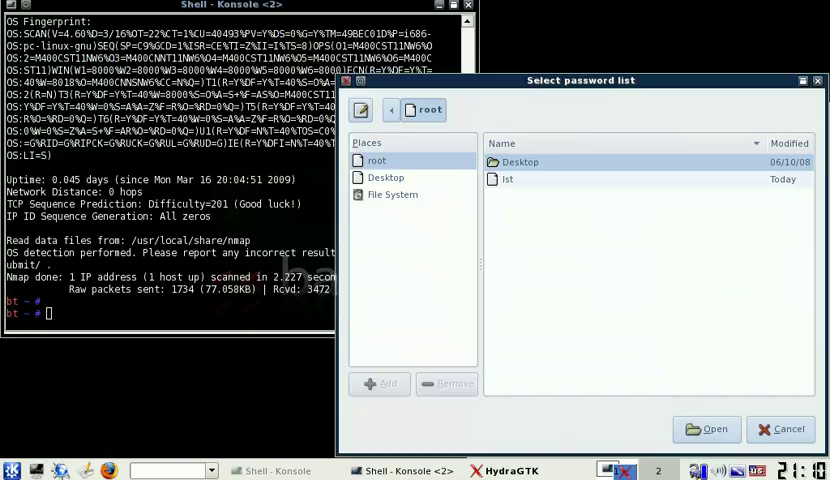
Browse from the filesystem root into pentest/password/sshatter and look at its passwords file.
click(400, 196)
text(p)
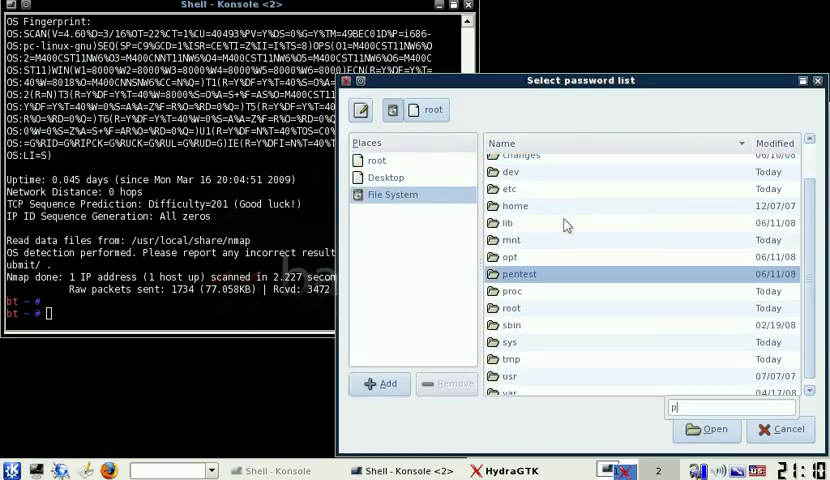
key(Return)
text(p)
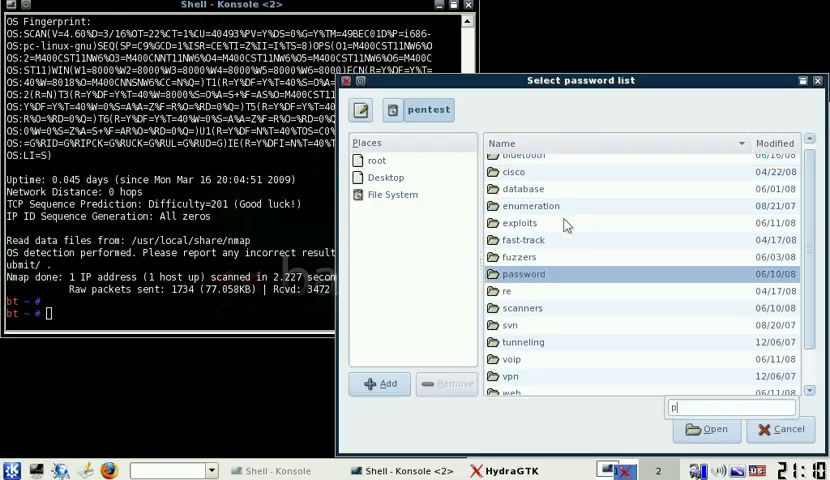
key(Return)
text(s)
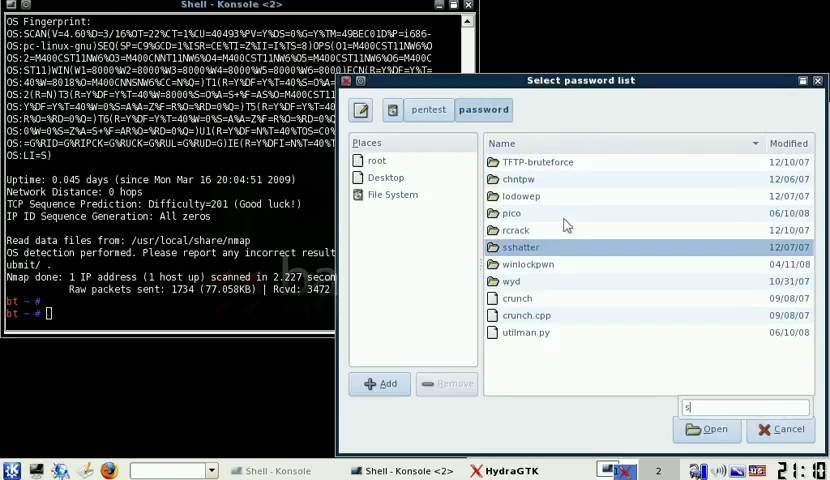
key(Return)
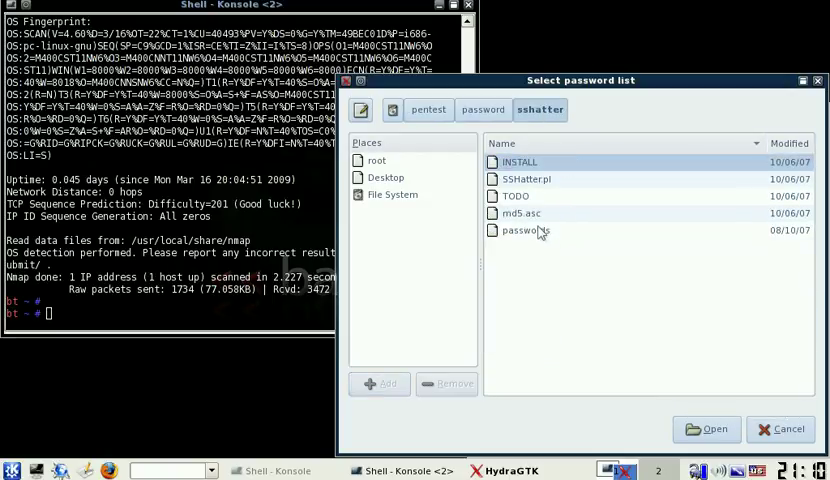
click(540, 233)
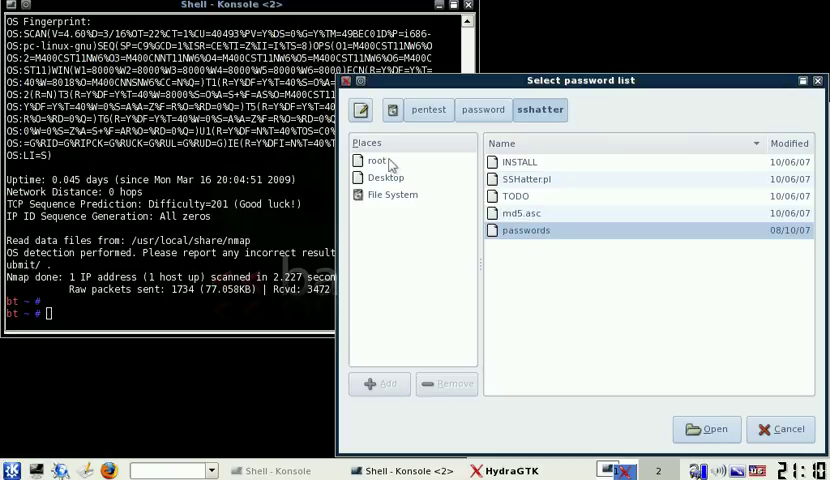
Go back to the root home folder and confirm lst as the password list (/root/lst).
click(390, 162)
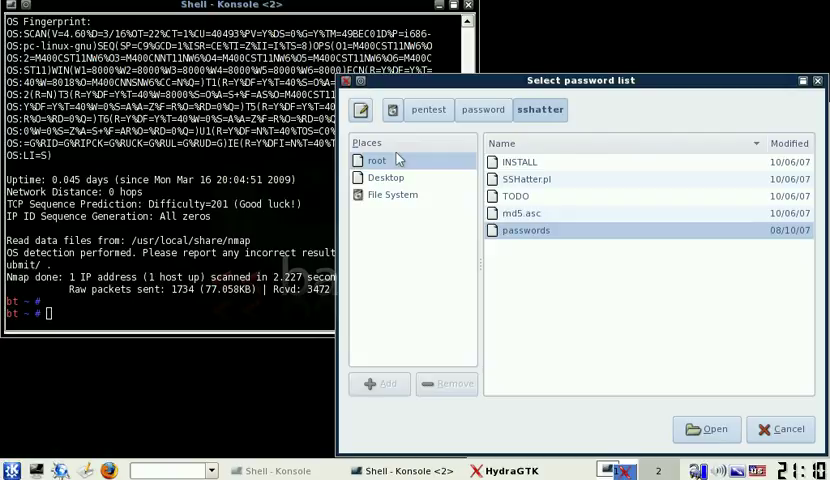
click(394, 161)
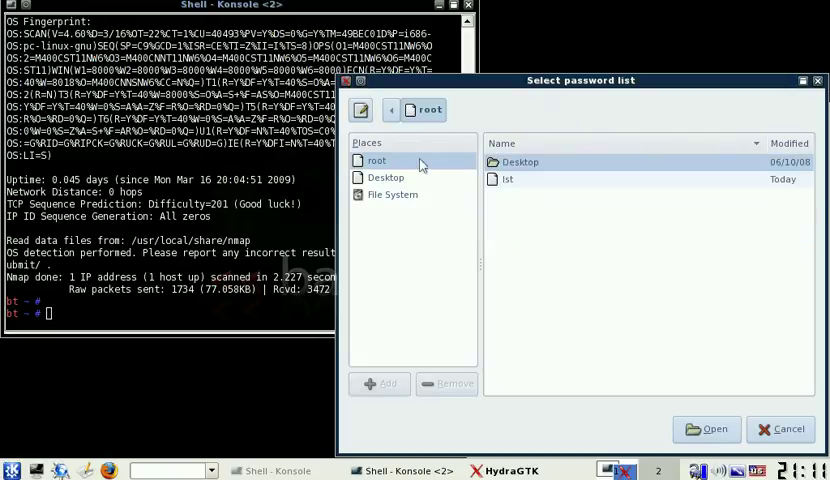
click(520, 179)
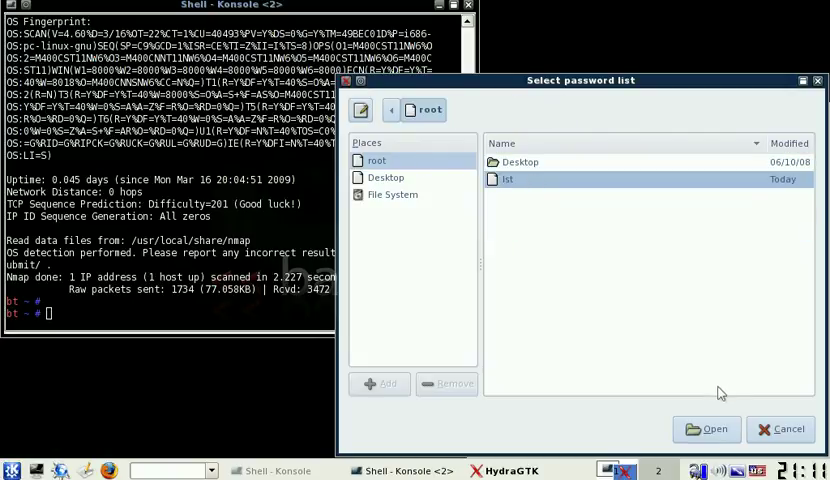
click(707, 429)
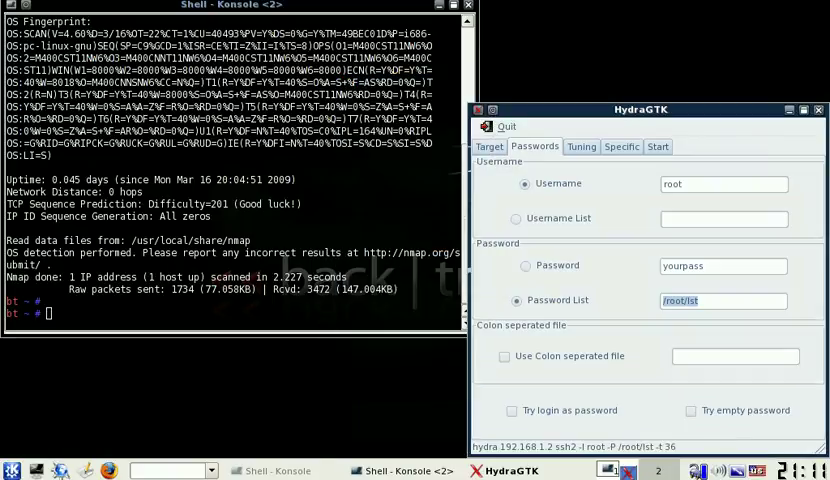
Review the Tuning options with 36 tasks and clear the sample protected URL on the Specific tab.
click(581, 147)
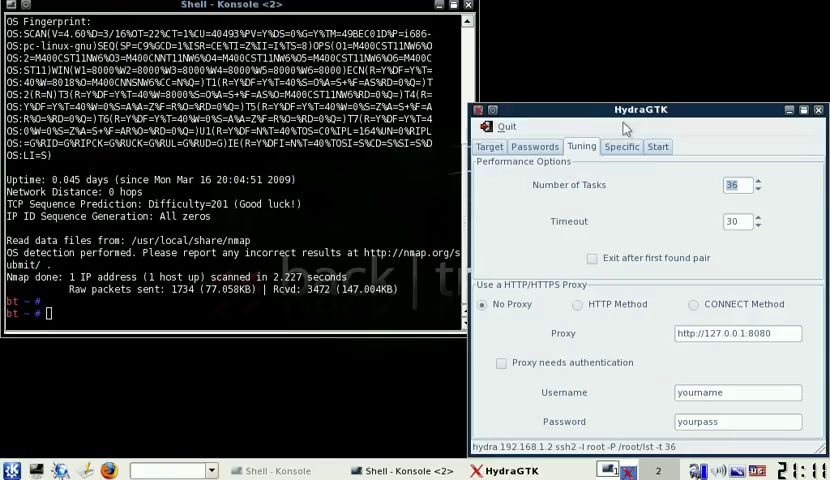
click(637, 150)
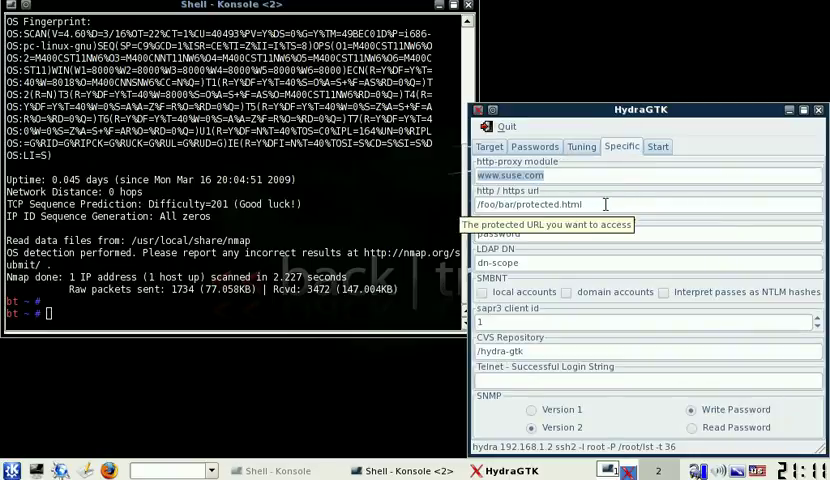
drag(605, 204, 479, 204)
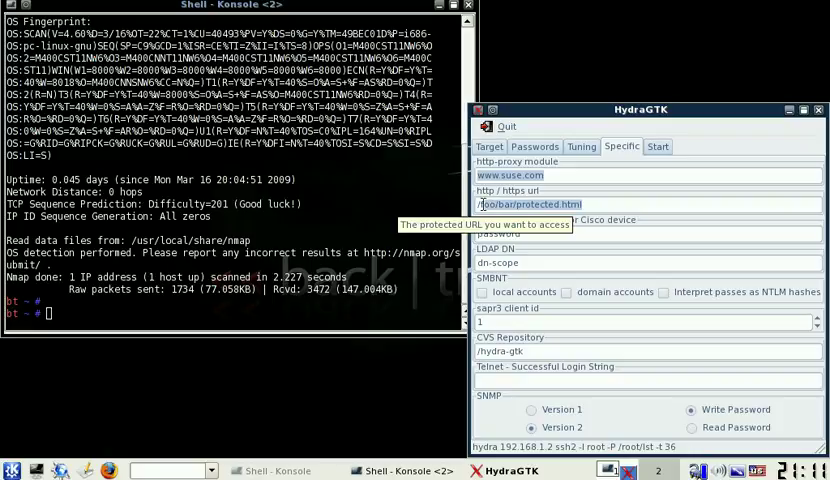
key(BackSpace)
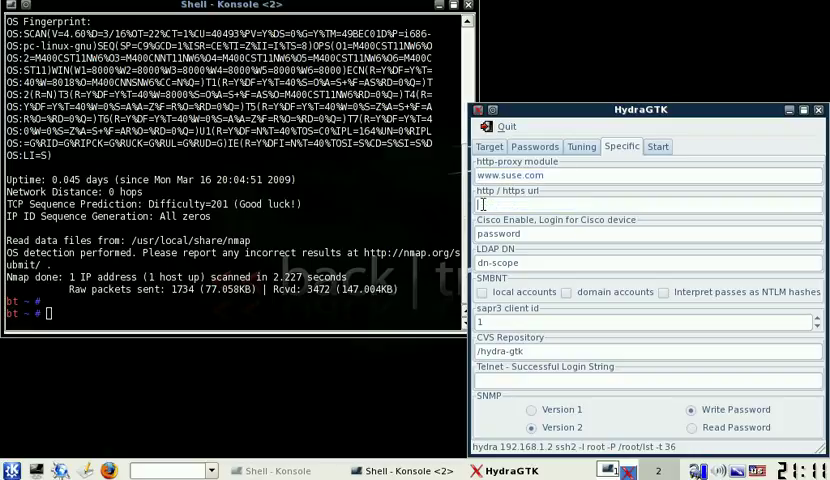
text(192)
text(.168.1)
text(.2)
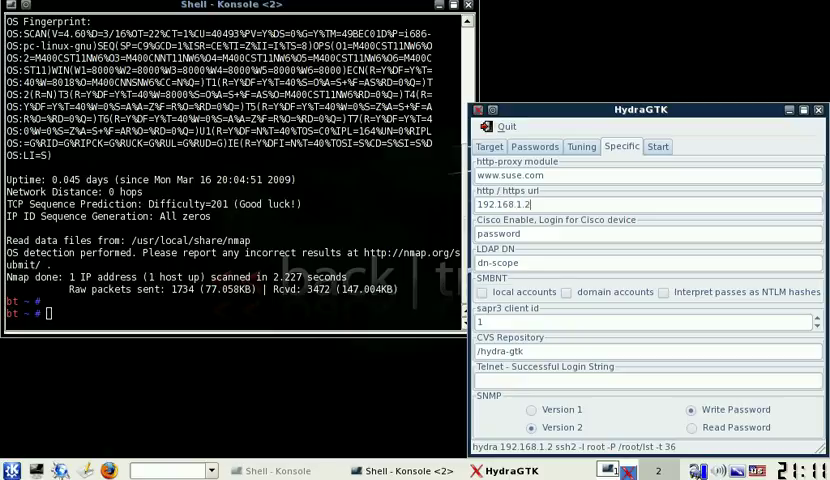
Start the ssh2 attack, which ends with a 'Bad file descriptor' error, then recheck Passwords, Tuning and Target settings.
click(656, 148)
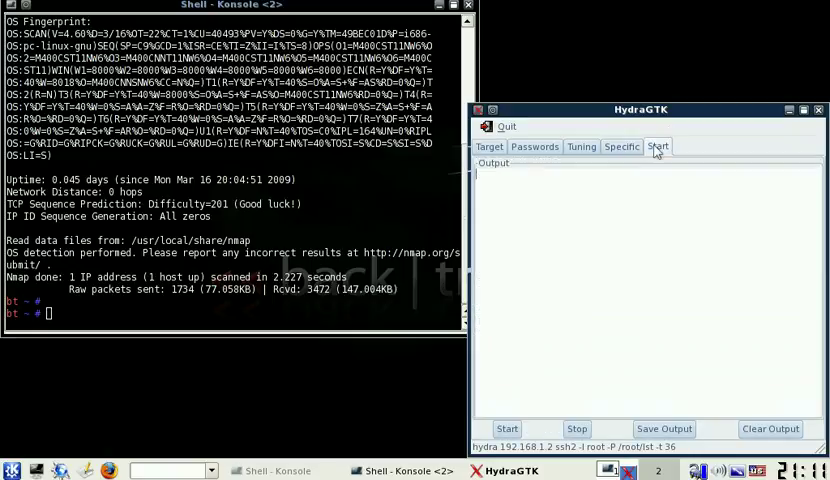
click(506, 431)
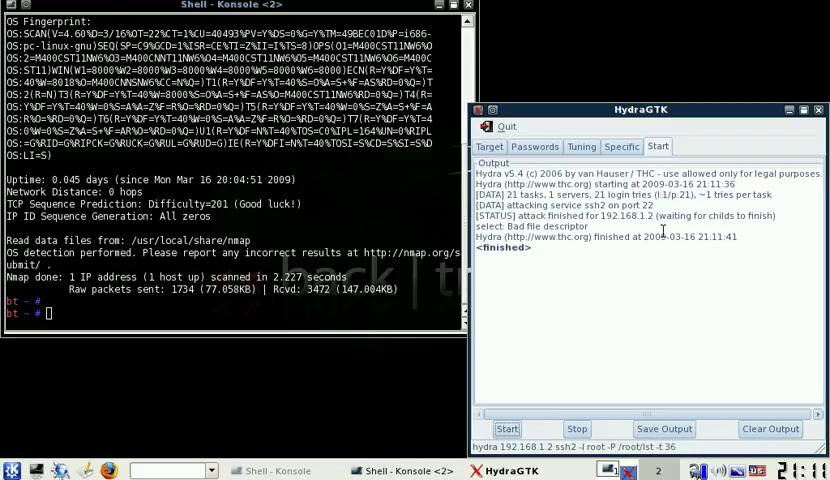
click(548, 150)
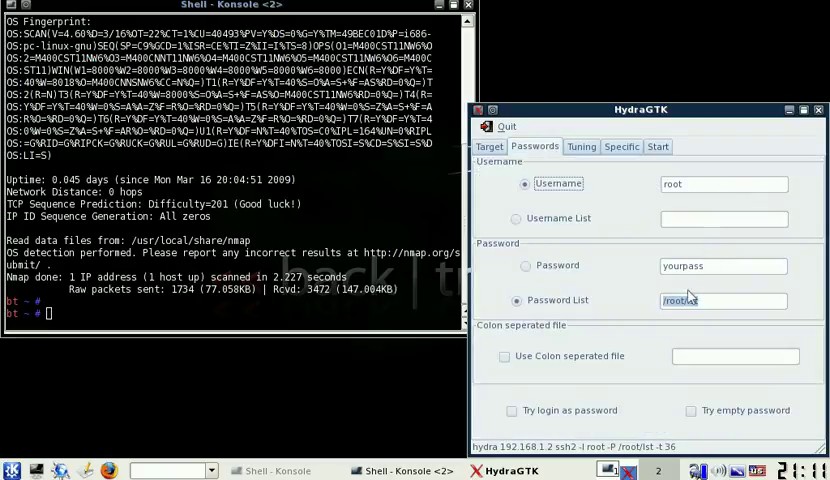
click(597, 150)
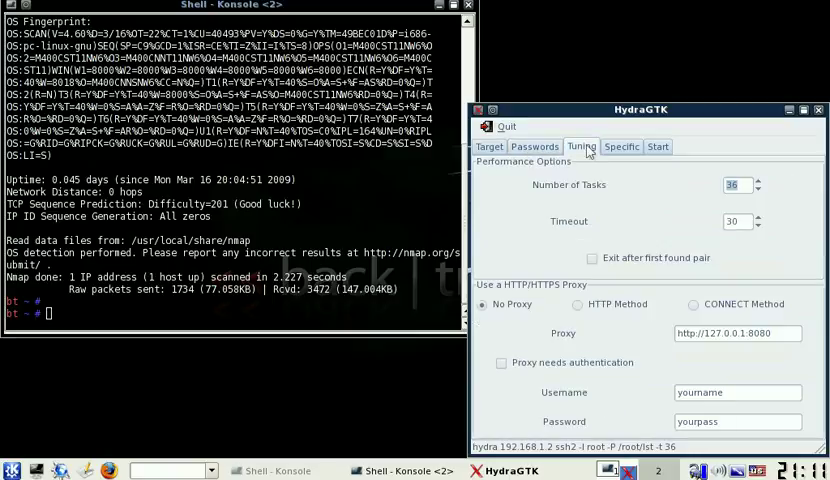
click(487, 148)
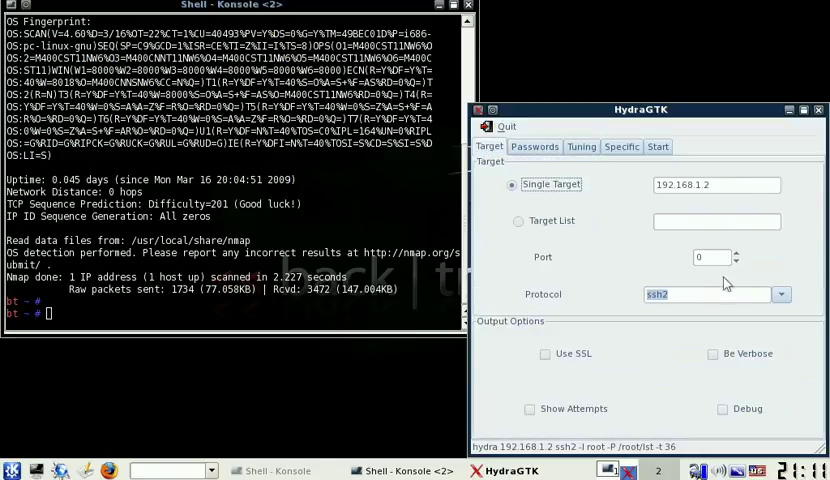
click(658, 146)
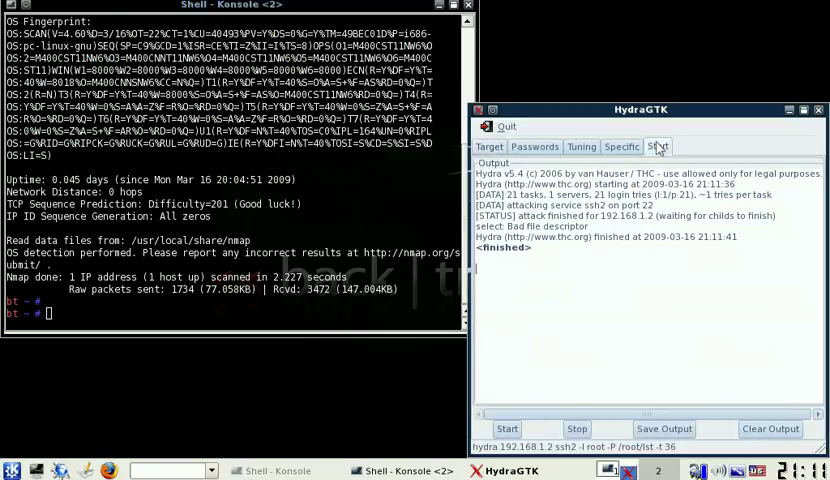
click(506, 431)
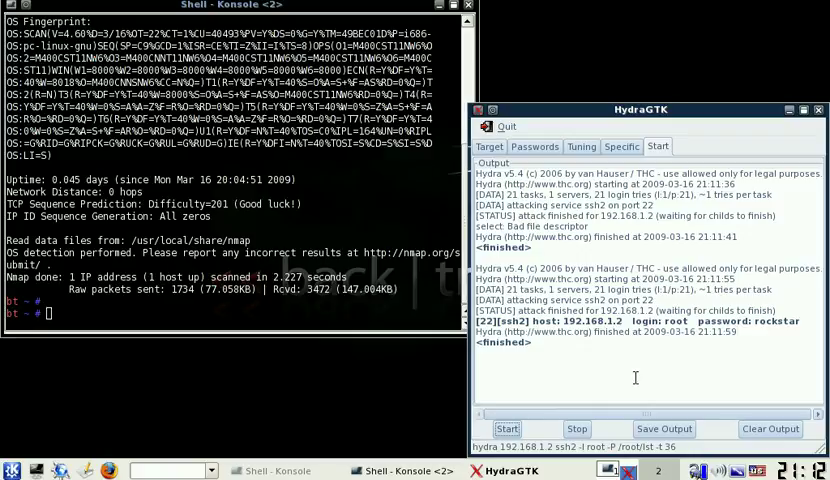
click(605, 350)
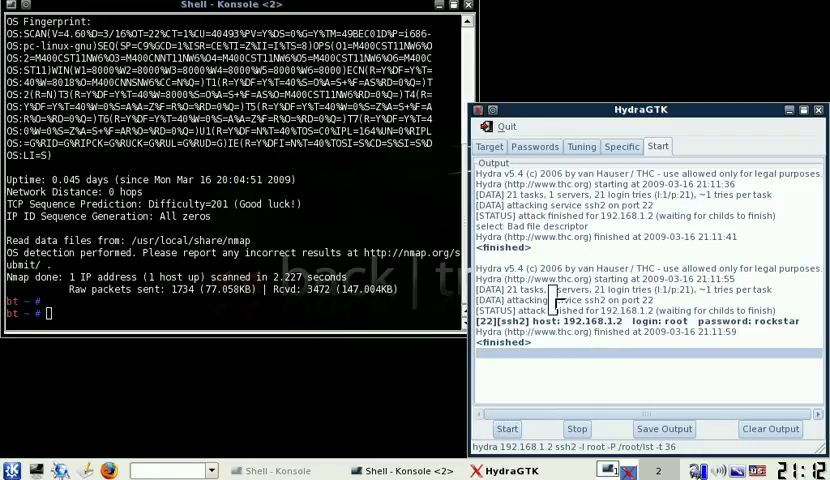
click(636, 356)
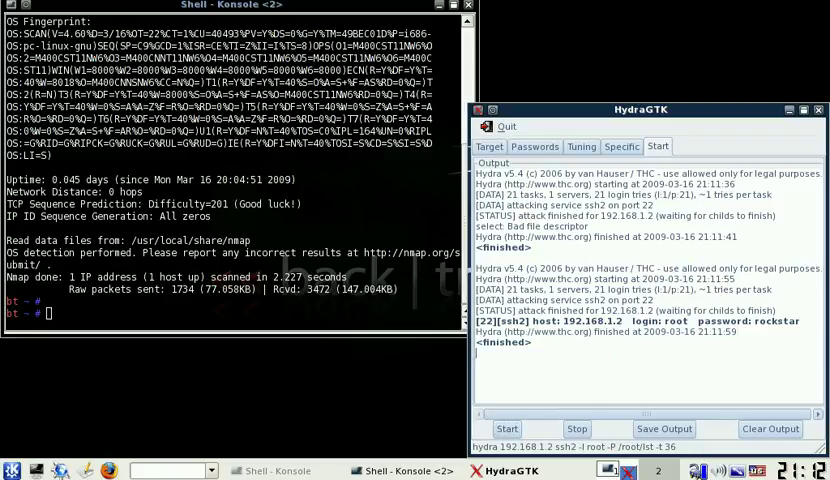
click(305, 289)
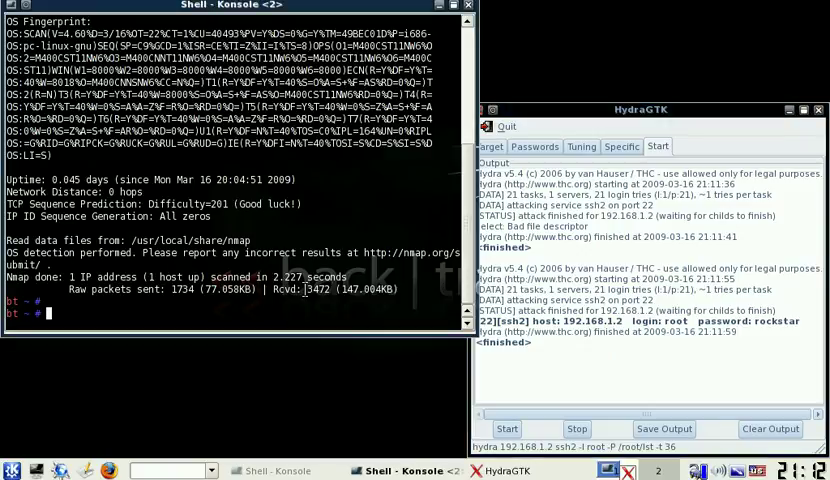
text(ssh)
text(192.)
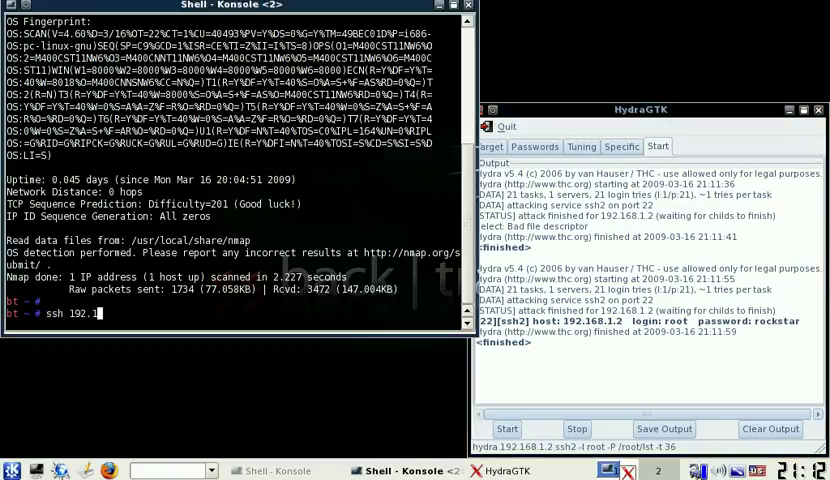
text(168.1.2)
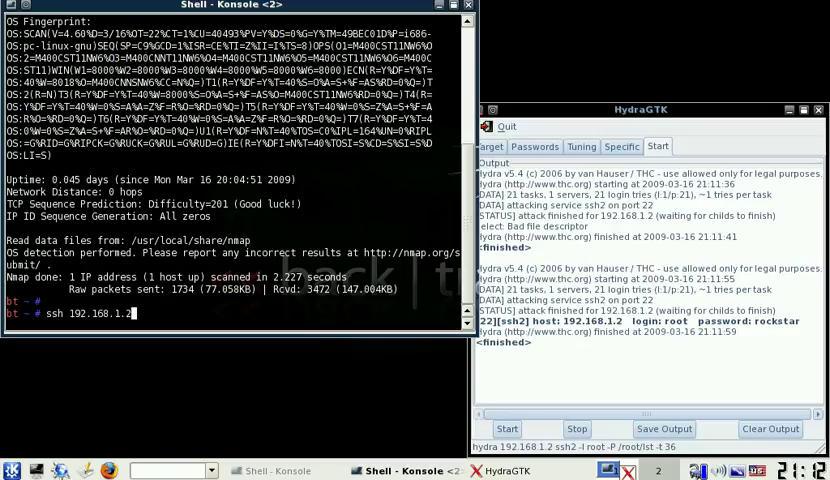
key(Return)
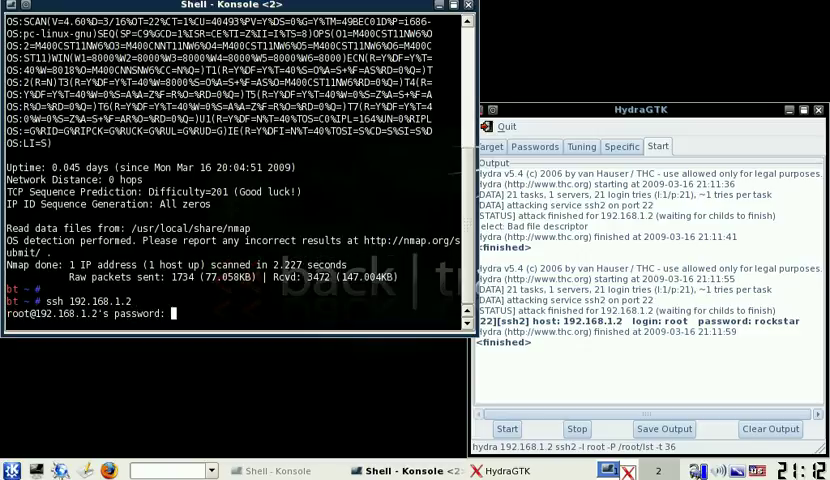
key(Return)
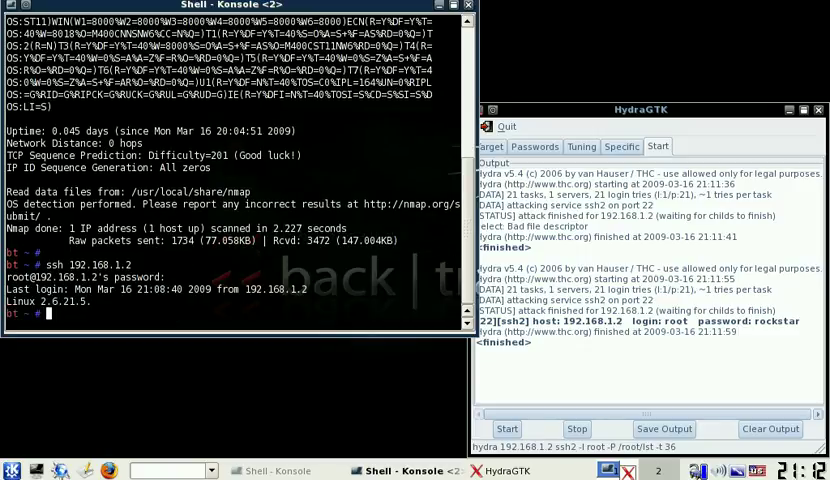
text(pass)
text(wd)
Run passwd on the remote host and set a new root password until 'Password changed' is reported.
key(Return)
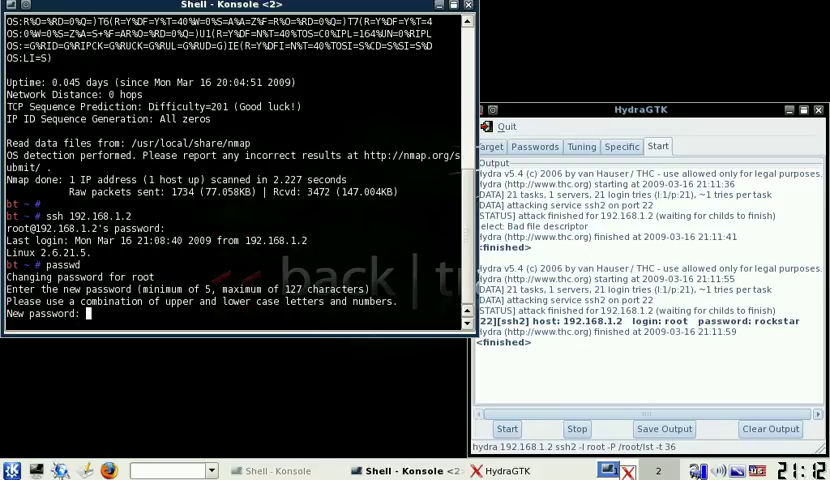
text(****)
text(***)
key(Return)
text(**)
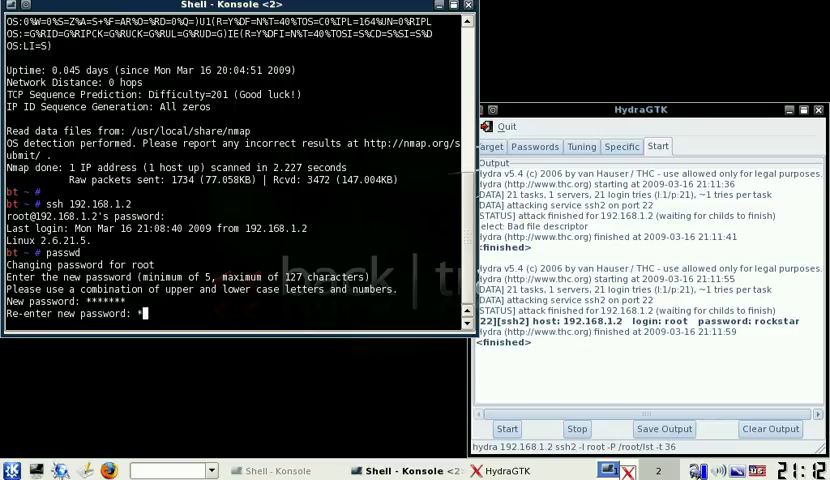
text(*****)
key(Return)
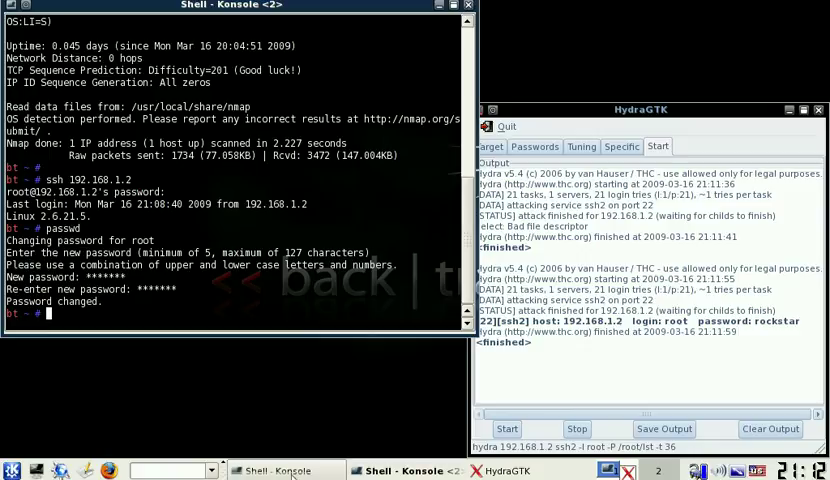
Raise the other Shell - Konsole window showing the capture log of underrun messages.
click(290, 472)
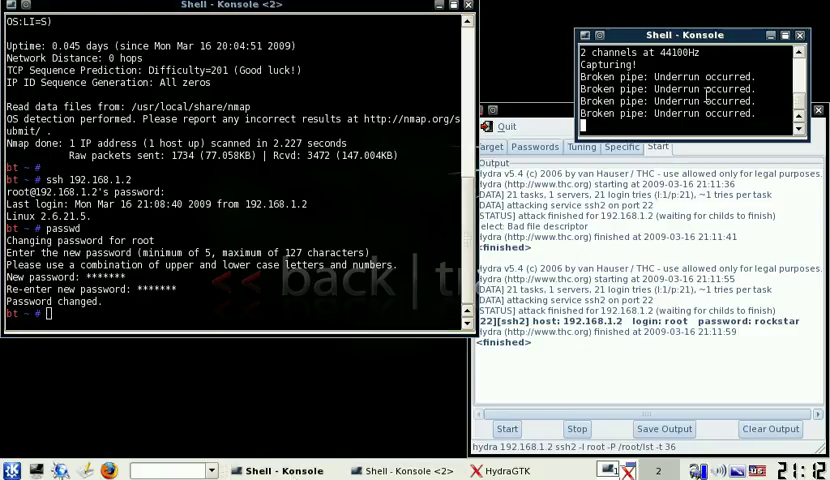